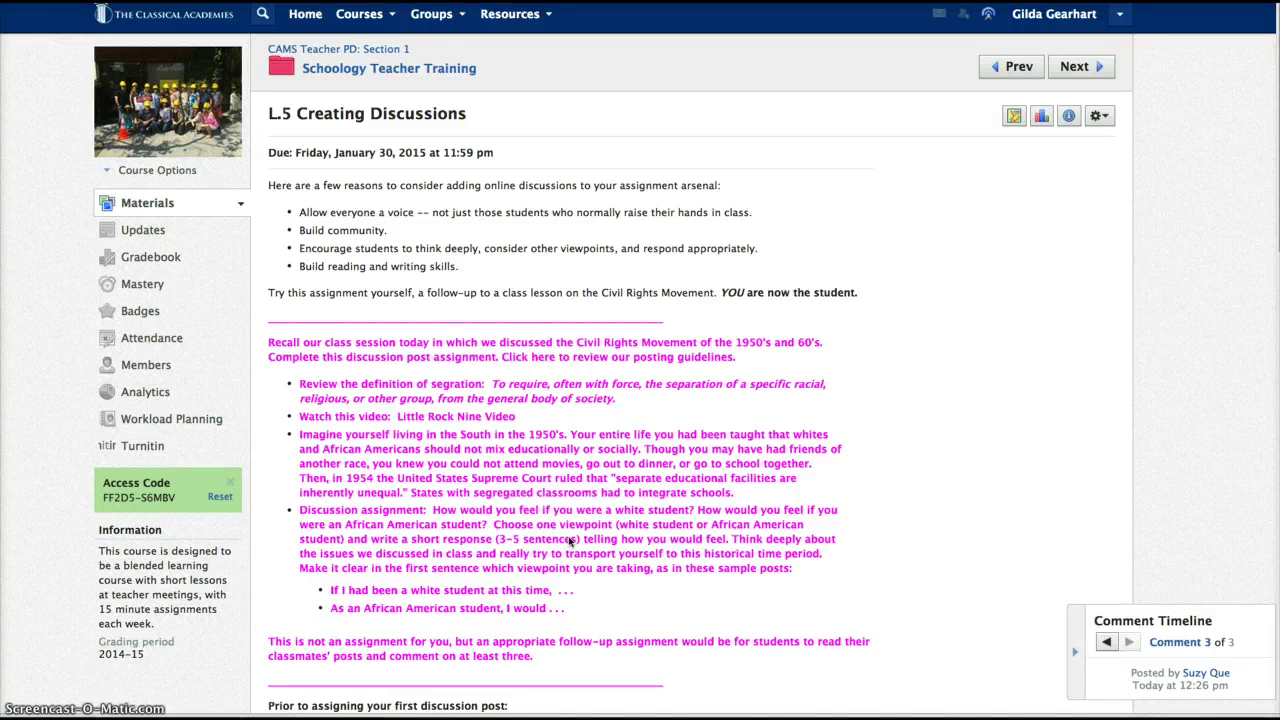
Open the overall discussion grade form for the student's post below the assignment, and cancel it without grading
{"action": "scroll", "coordinate": [570, 541], "scroll_direction": "down", "scroll_amount": 1}
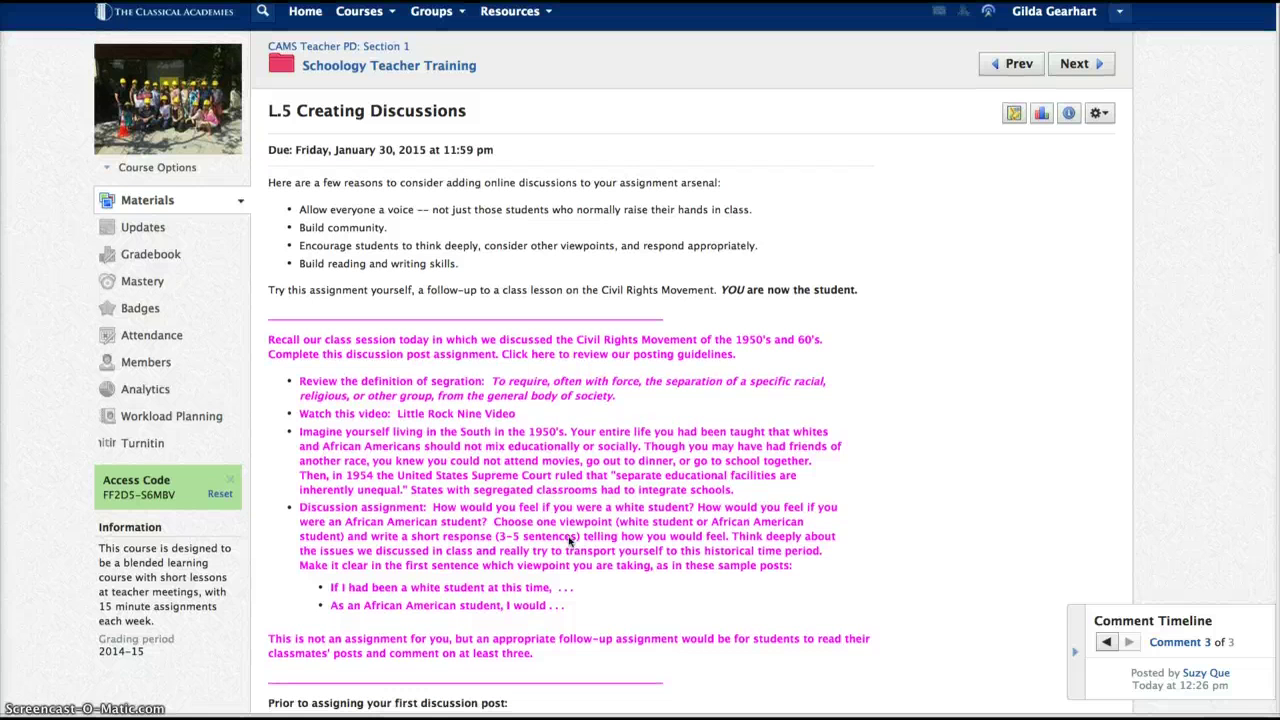
{"action": "scroll", "coordinate": [739, 488], "scroll_direction": "down", "scroll_amount": 5}
{"action": "scroll", "coordinate": [739, 488], "scroll_direction": "down", "scroll_amount": 10}
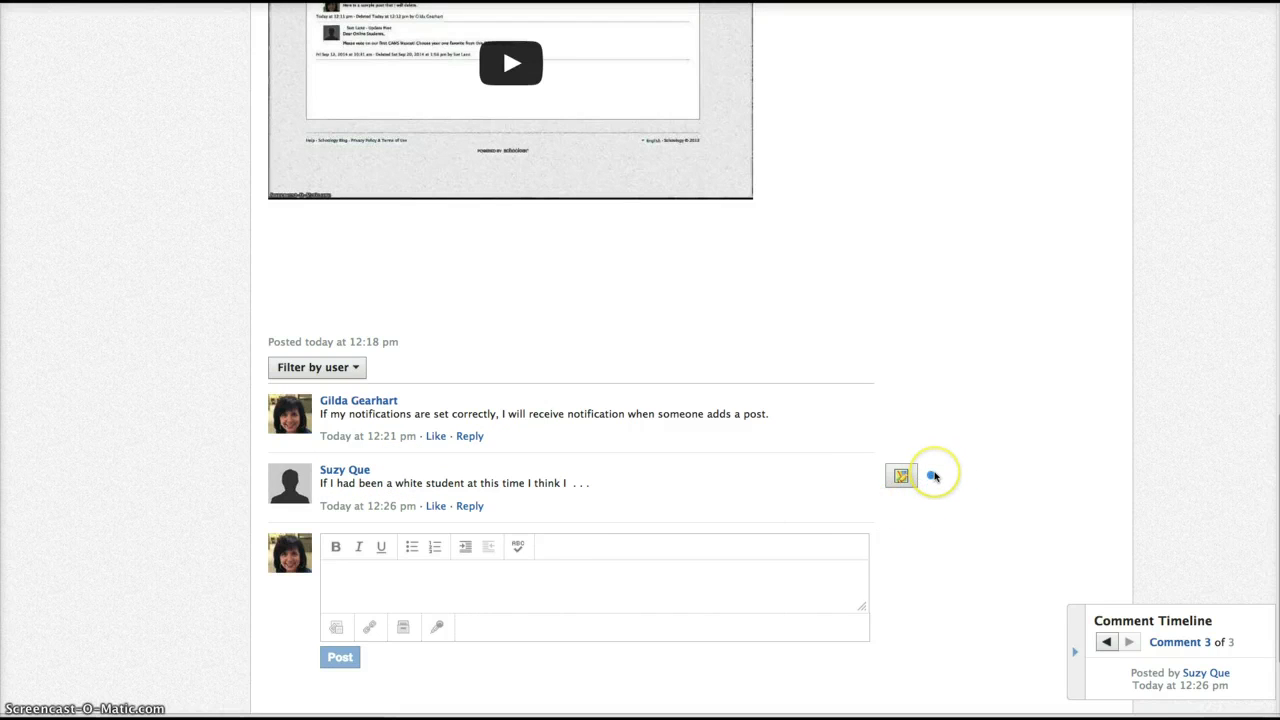
{"action": "left_click", "coordinate": [900, 476]}
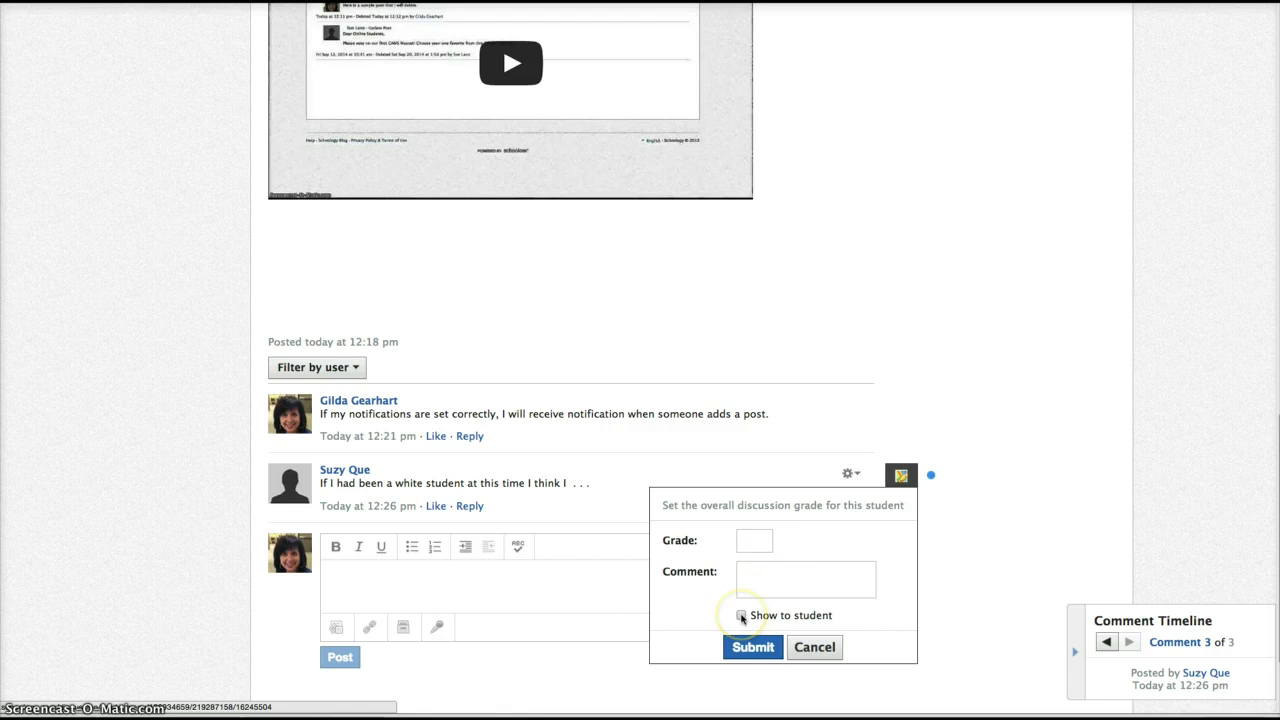
{"action": "left_click", "coordinate": [814, 647]}
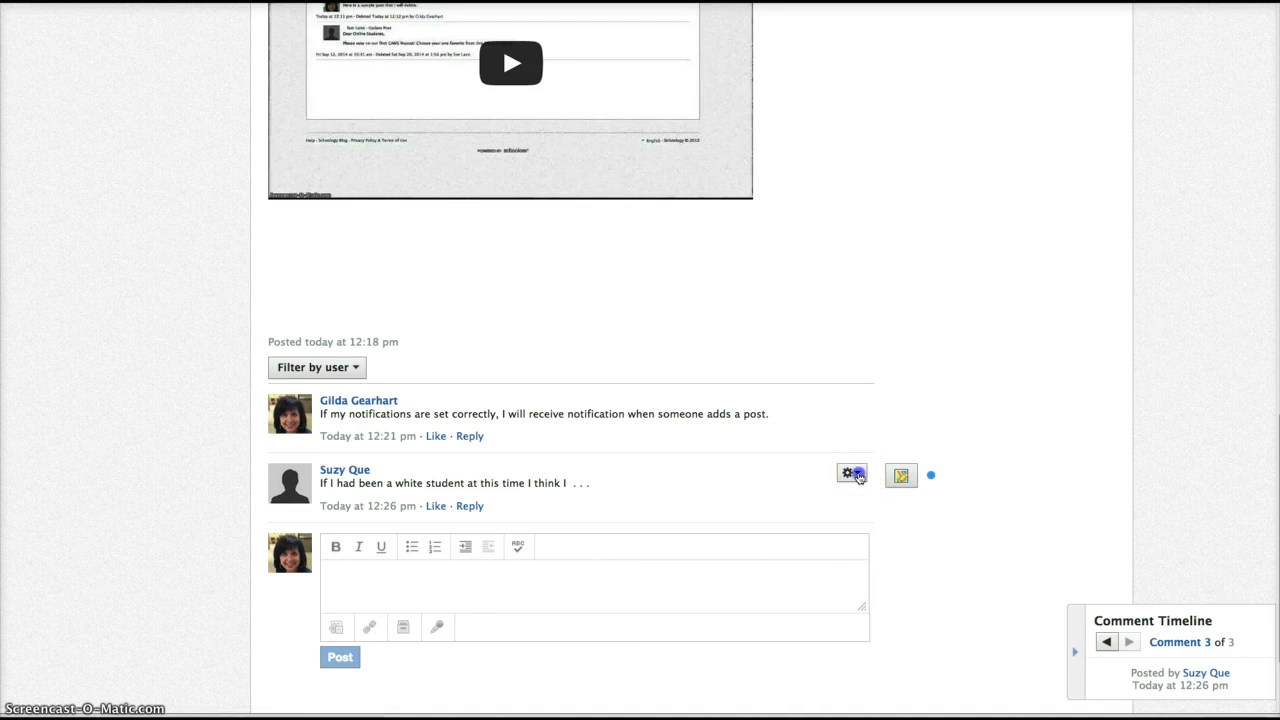
View the available options for the student's discussion post and close them without deleting the post
{"action": "left_click", "coordinate": [856, 475]}
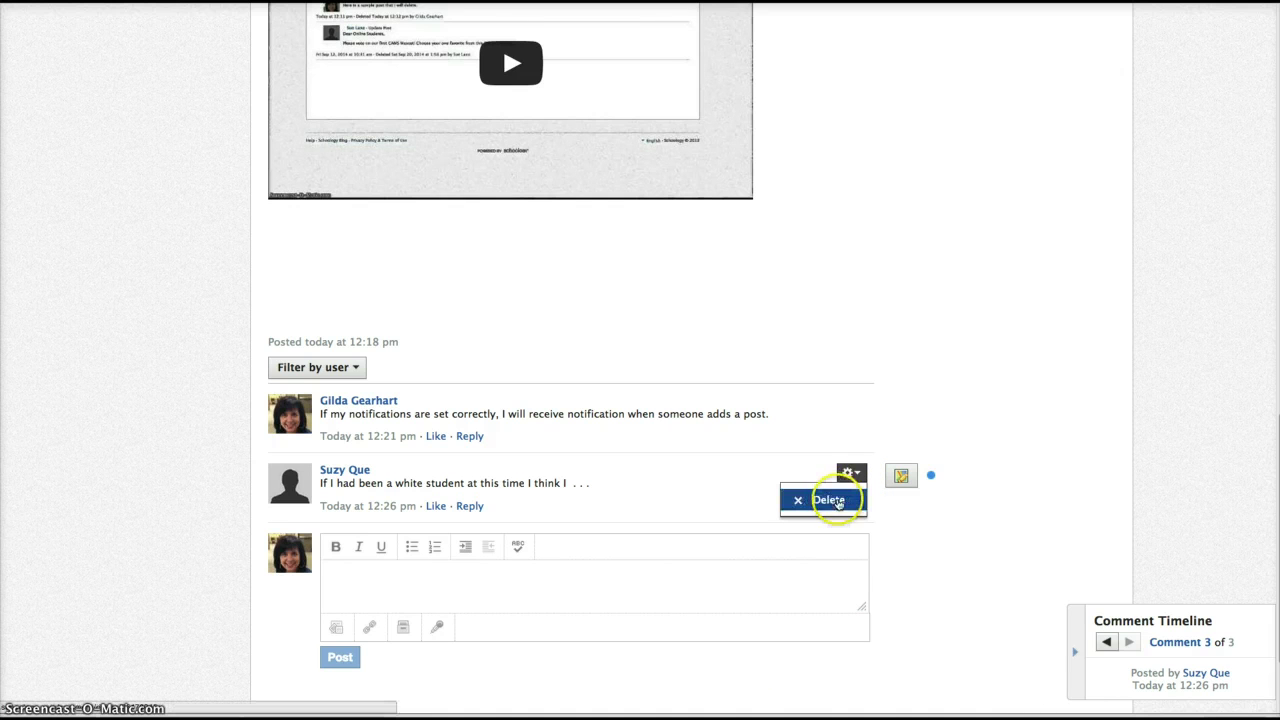
{"action": "left_click", "coordinate": [987, 464]}
{"action": "left_click", "coordinate": [940, 349]}
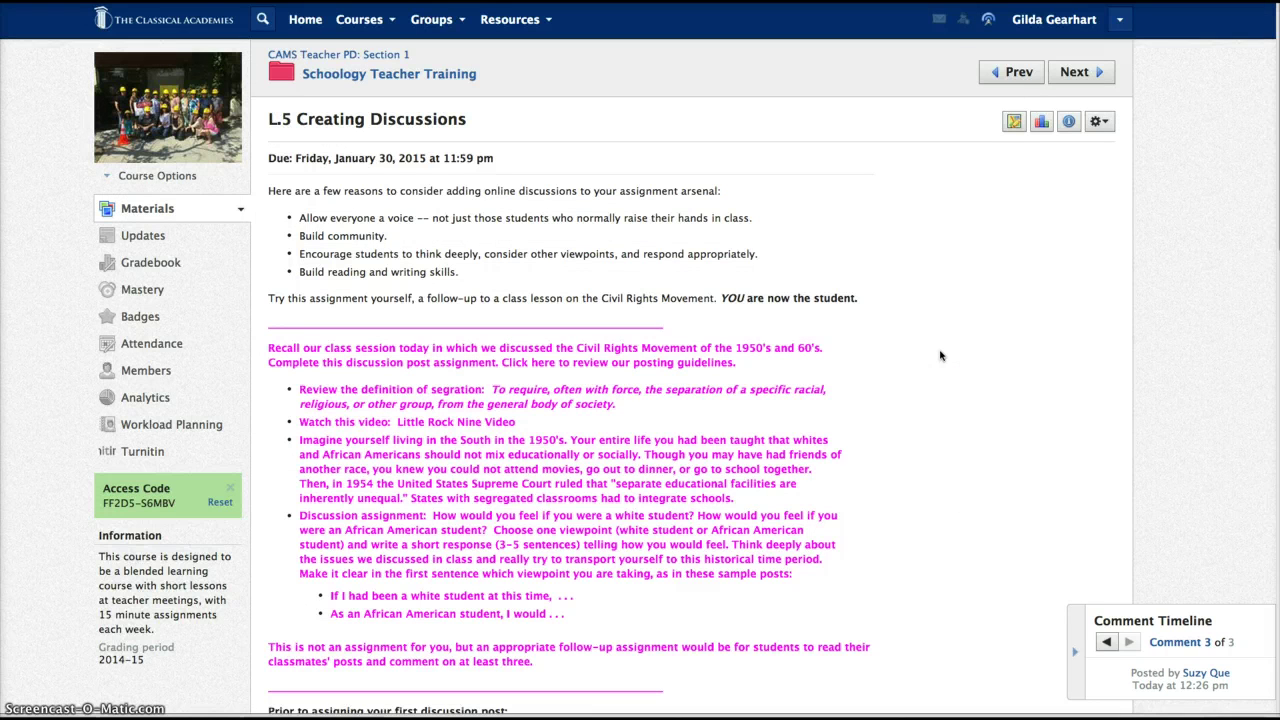
{"action": "left_click", "coordinate": [948, 340]}
{"action": "left_click", "coordinate": [1032, 215]}
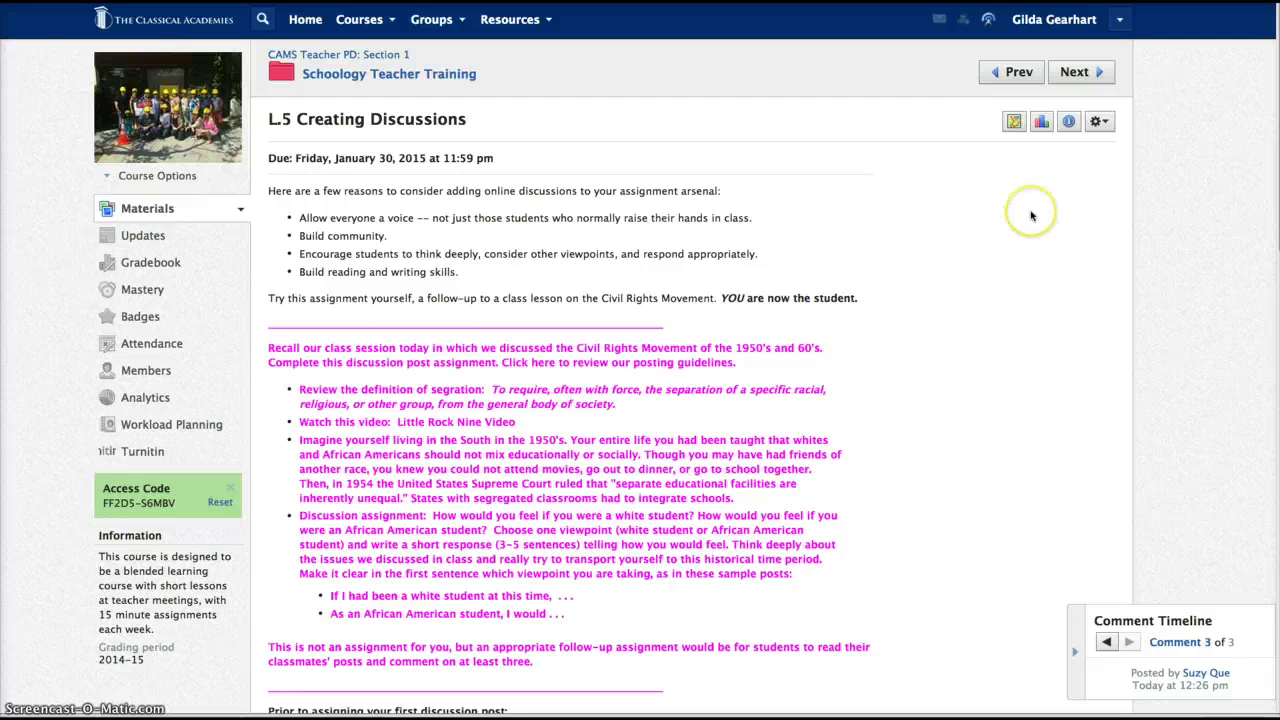
{"action": "left_click", "coordinate": [1038, 203]}
{"action": "left_click", "coordinate": [1078, 192]}
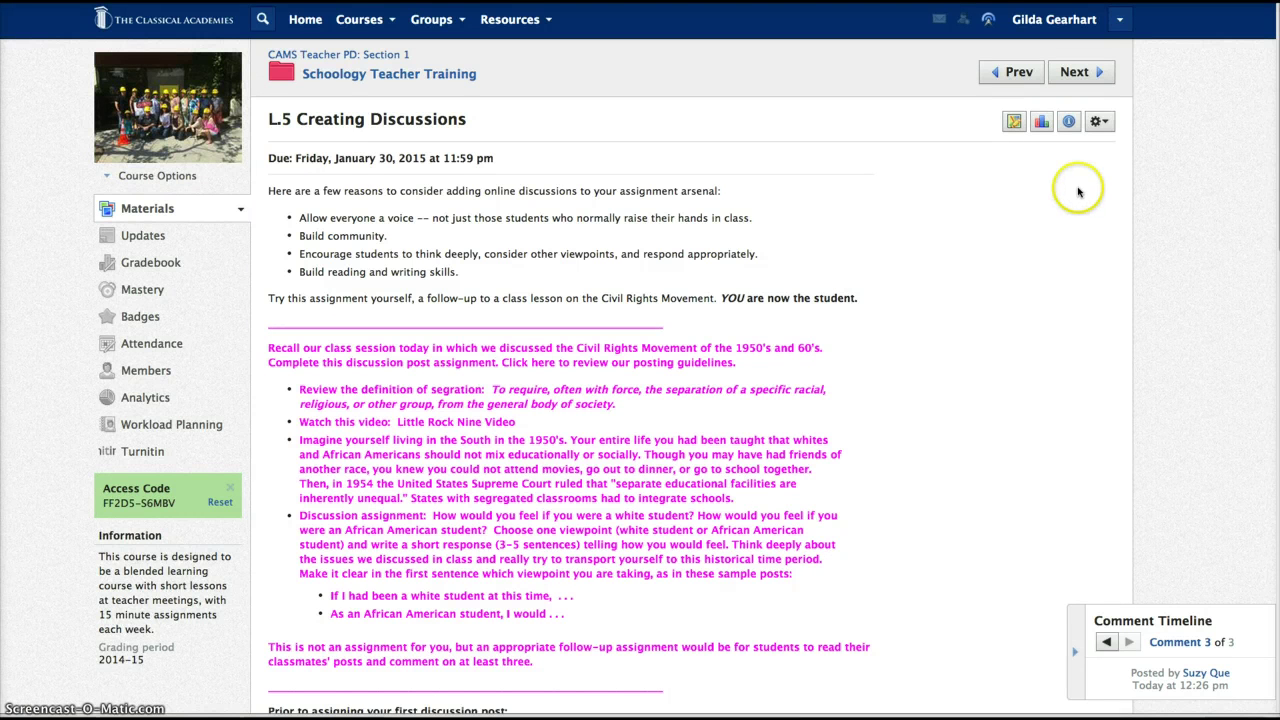
Open the account's notification settings and set mobile notifications for course comments on updates, assignments, or discussions to On
{"action": "left_click", "coordinate": [1121, 22]}
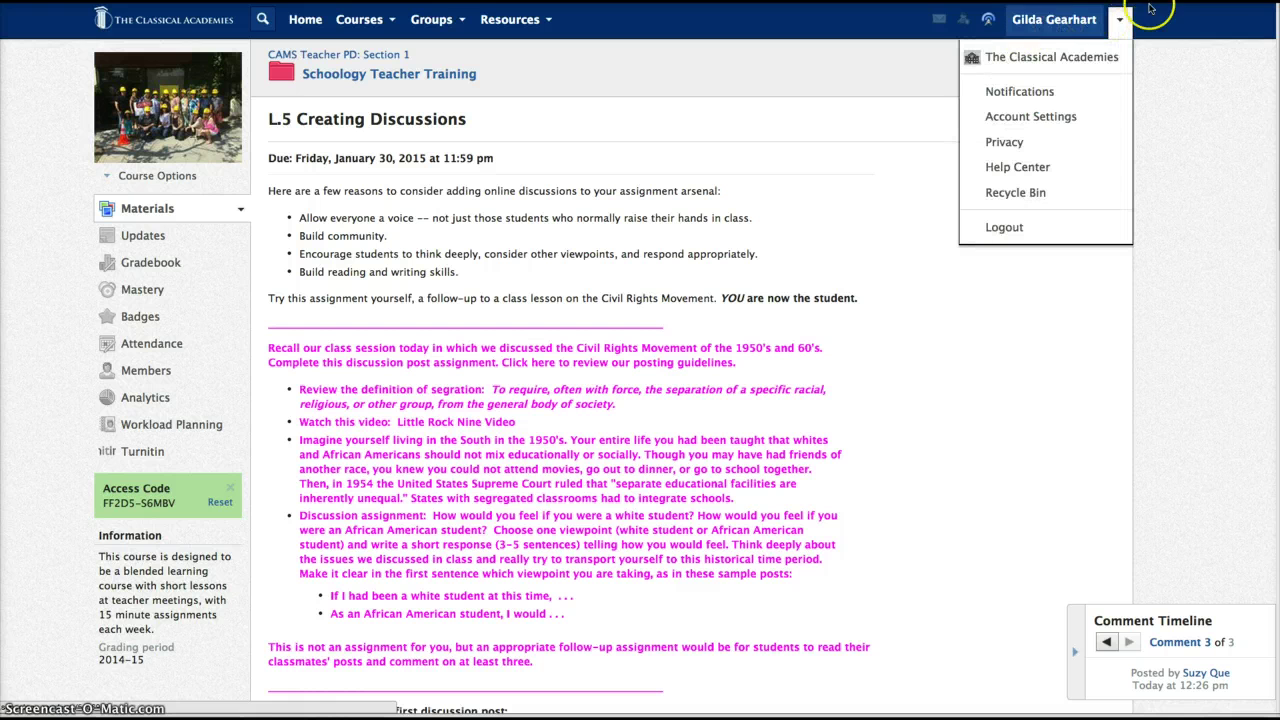
{"action": "left_click", "coordinate": [1008, 92]}
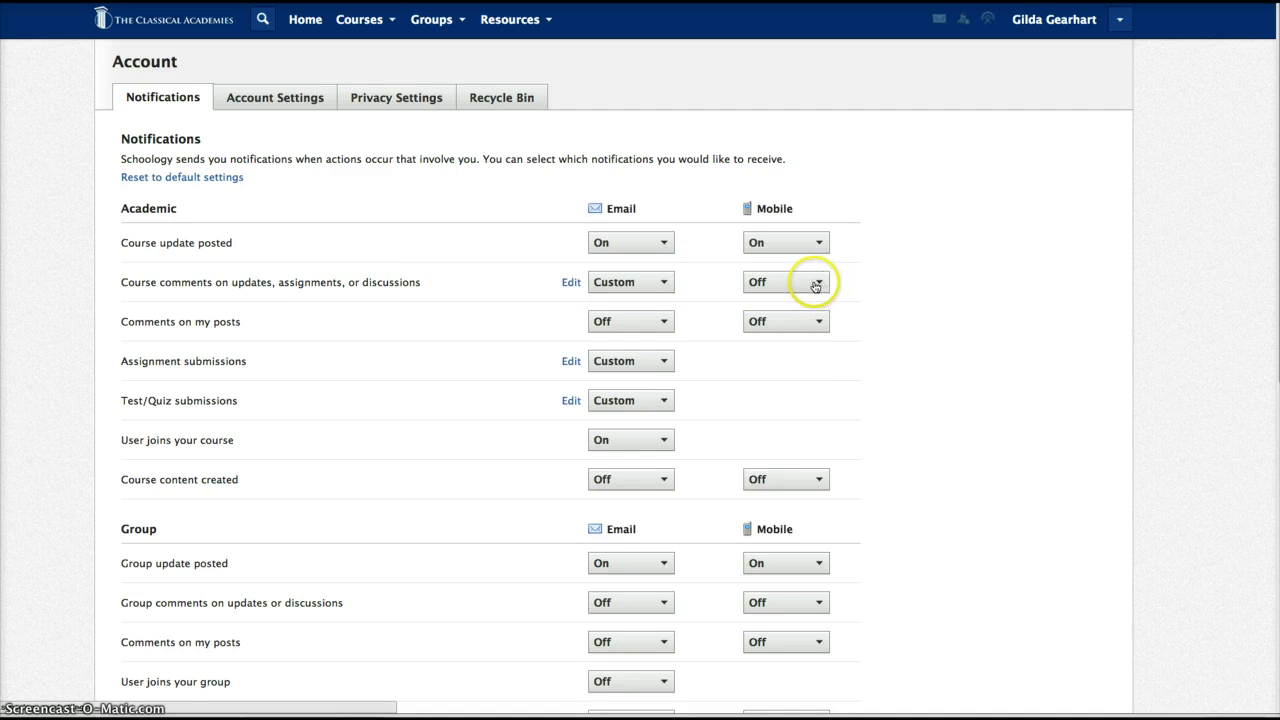
{"action": "left_click", "coordinate": [819, 285]}
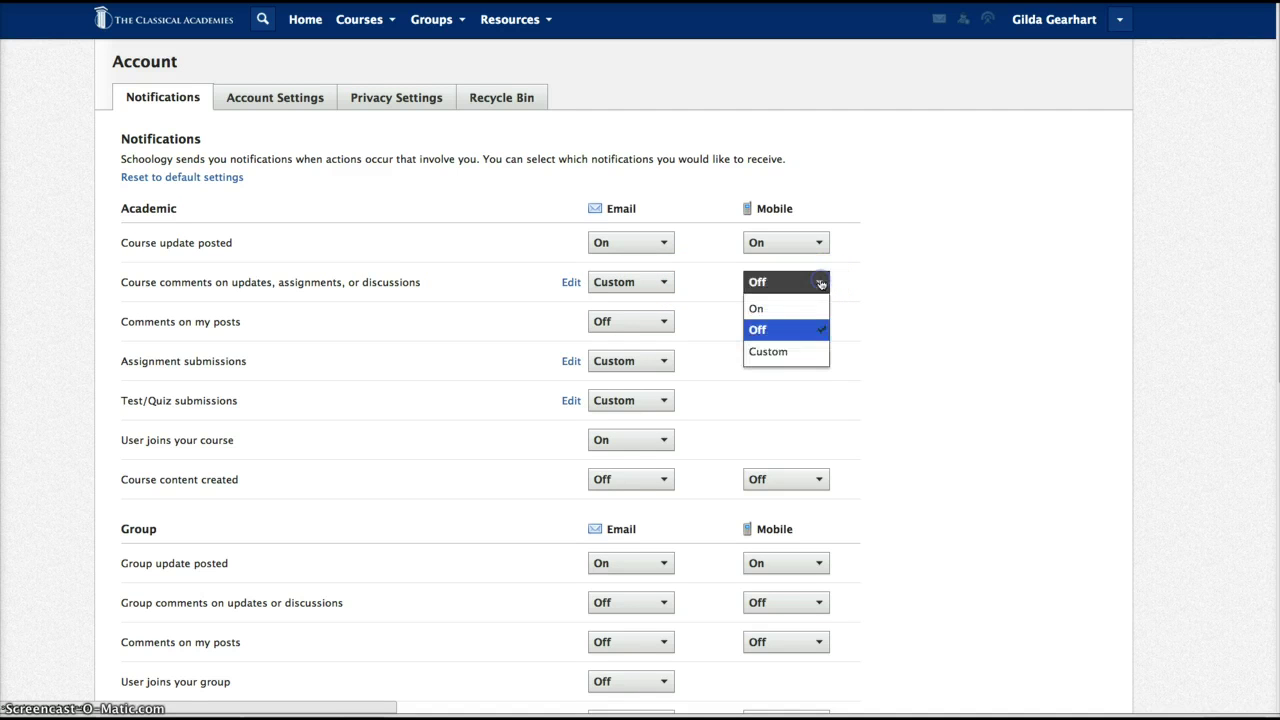
{"action": "left_click", "coordinate": [757, 310]}
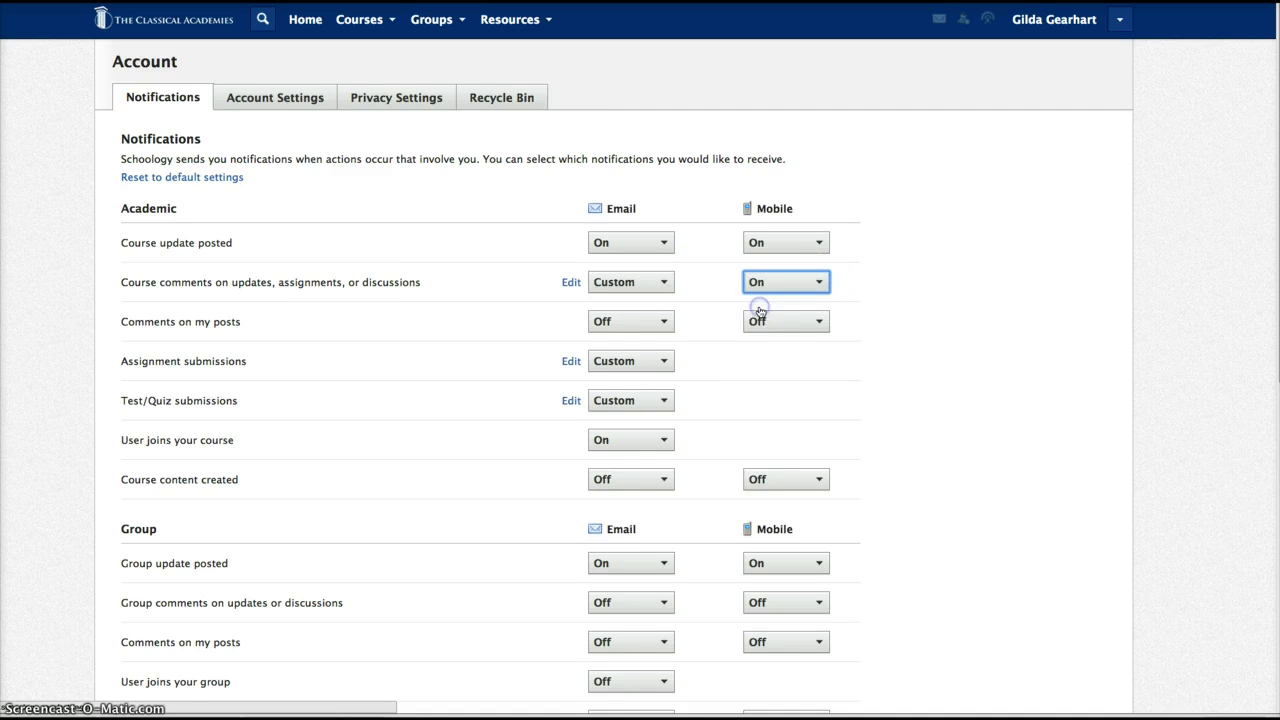
Set mobile notifications for course comments to Custom, selecting only CAMS Teacher PD: Section 1, and submit the selection
{"action": "left_click", "coordinate": [820, 282]}
{"action": "left_click", "coordinate": [796, 354]}
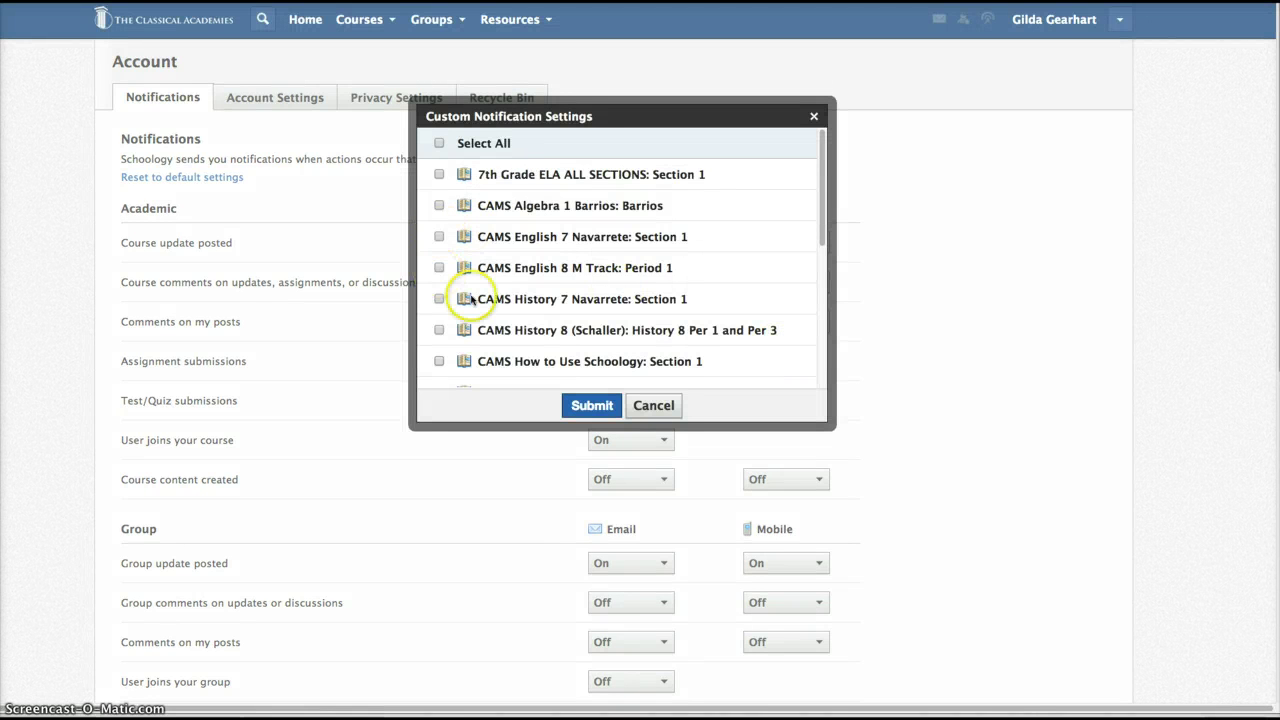
{"action": "scroll", "coordinate": [478, 303], "scroll_direction": "down", "scroll_amount": 4}
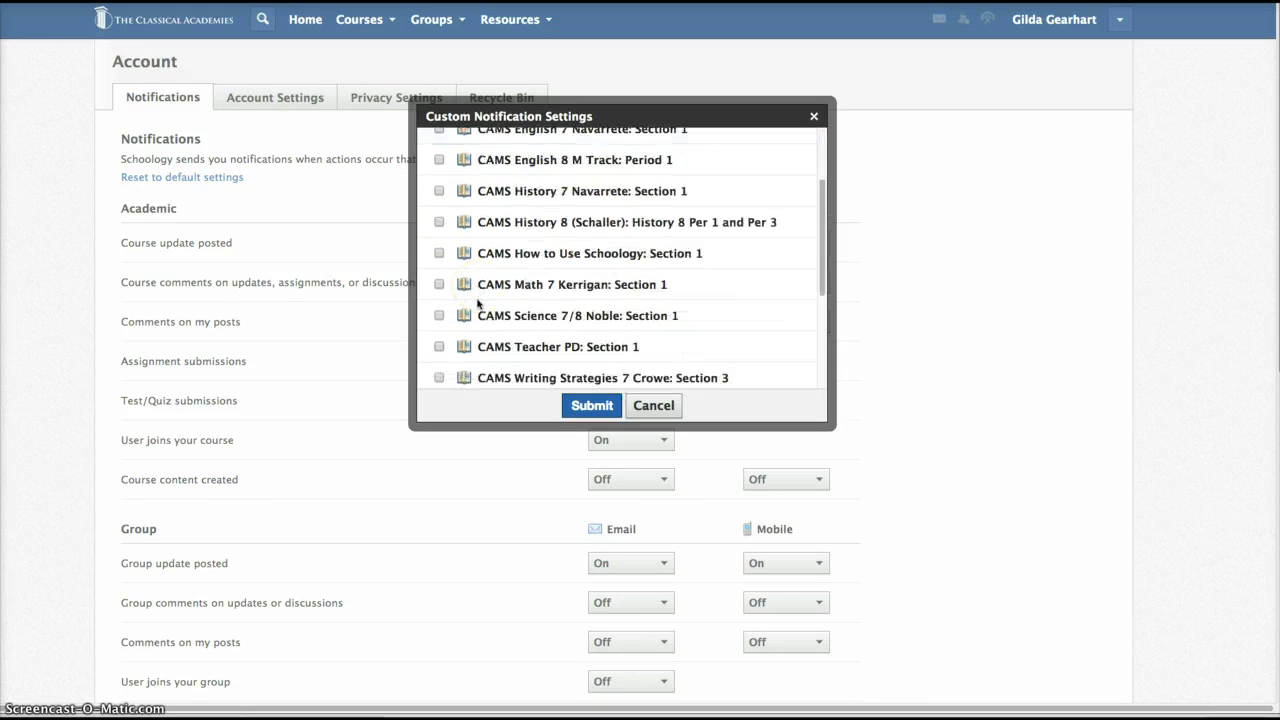
{"action": "scroll", "coordinate": [478, 303], "scroll_direction": "down", "scroll_amount": 3}
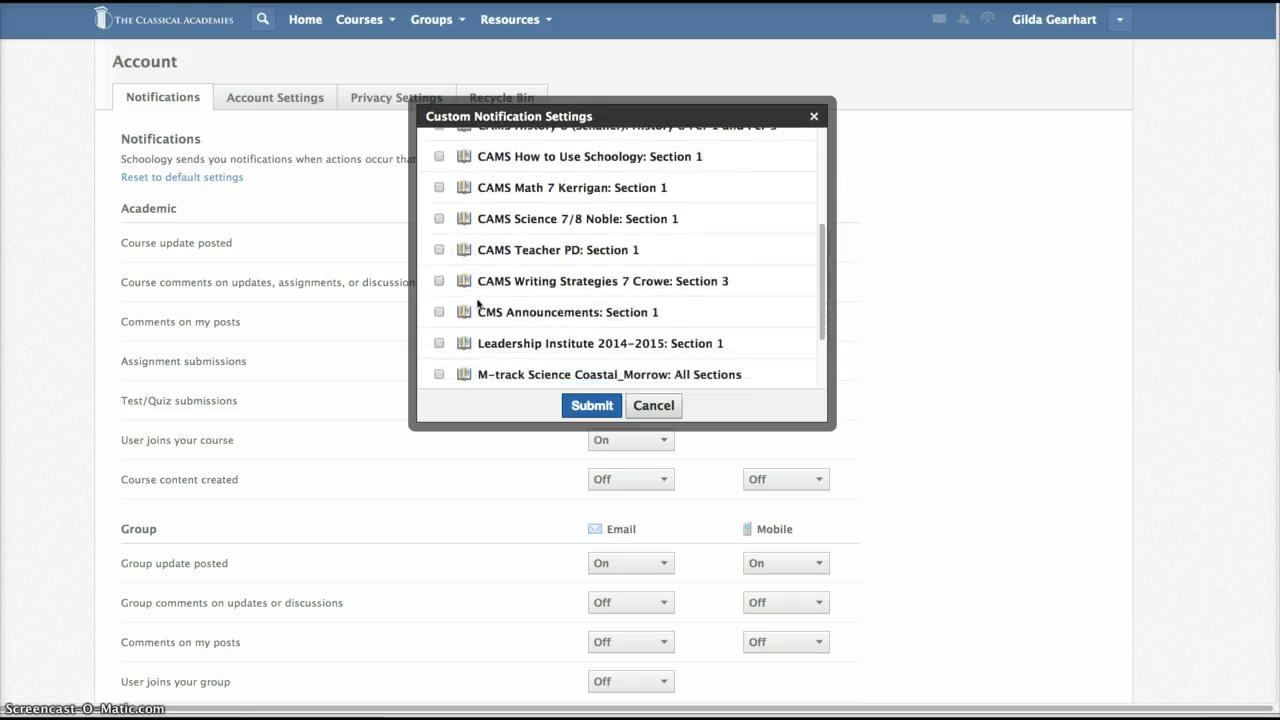
{"action": "scroll", "coordinate": [478, 303], "scroll_direction": "down", "scroll_amount": 2}
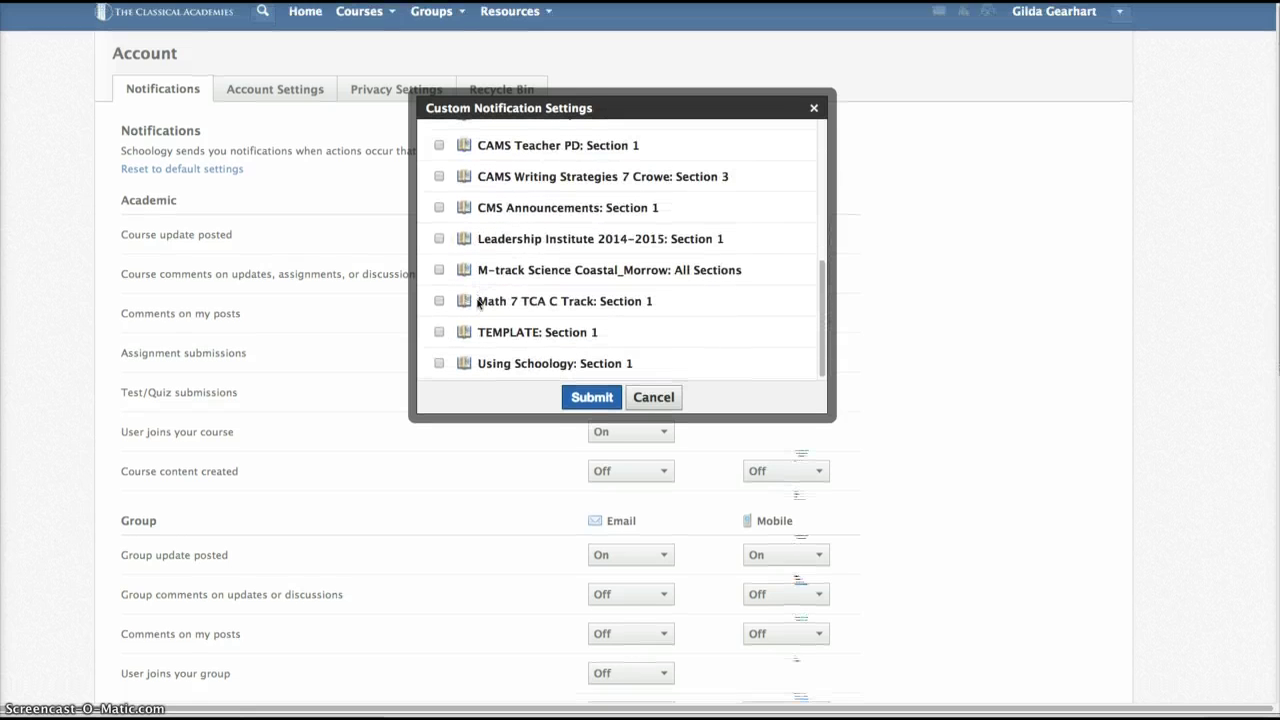
{"action": "scroll", "coordinate": [478, 303], "scroll_direction": "up", "scroll_amount": 10}
{"action": "scroll", "coordinate": [479, 304], "scroll_direction": "down", "scroll_amount": 1}
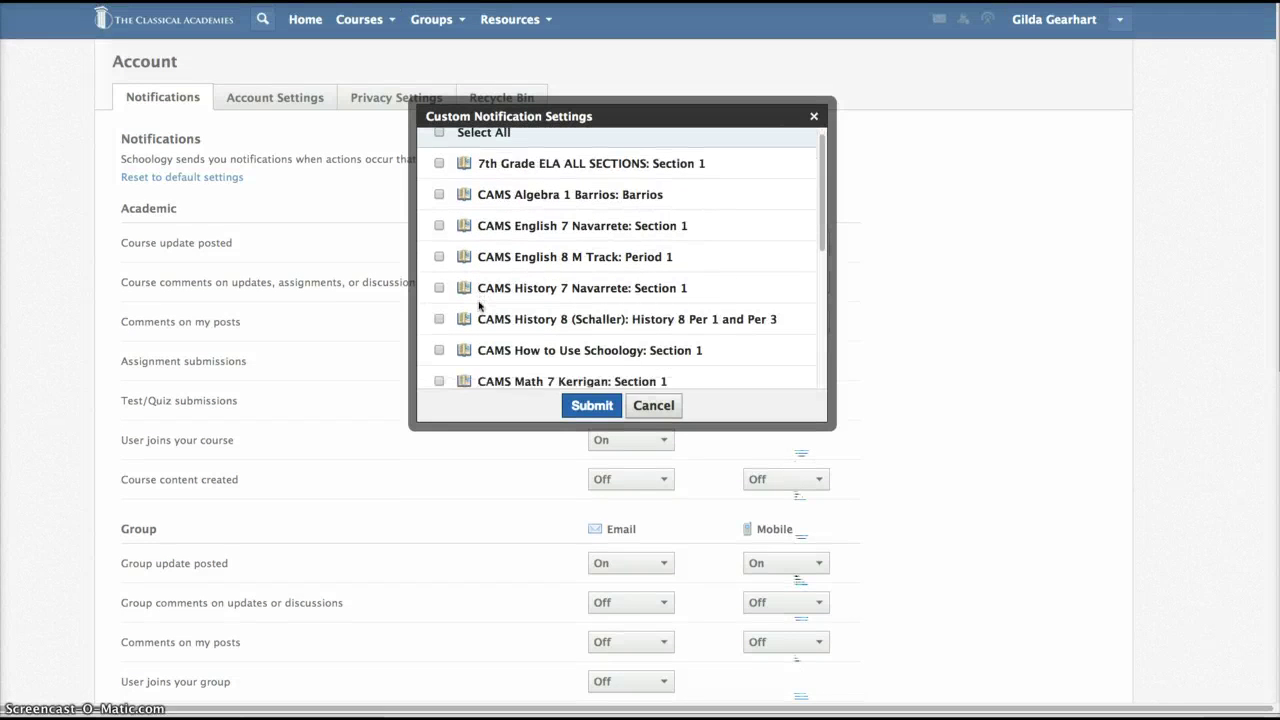
{"action": "scroll", "coordinate": [479, 304], "scroll_direction": "down", "scroll_amount": 3}
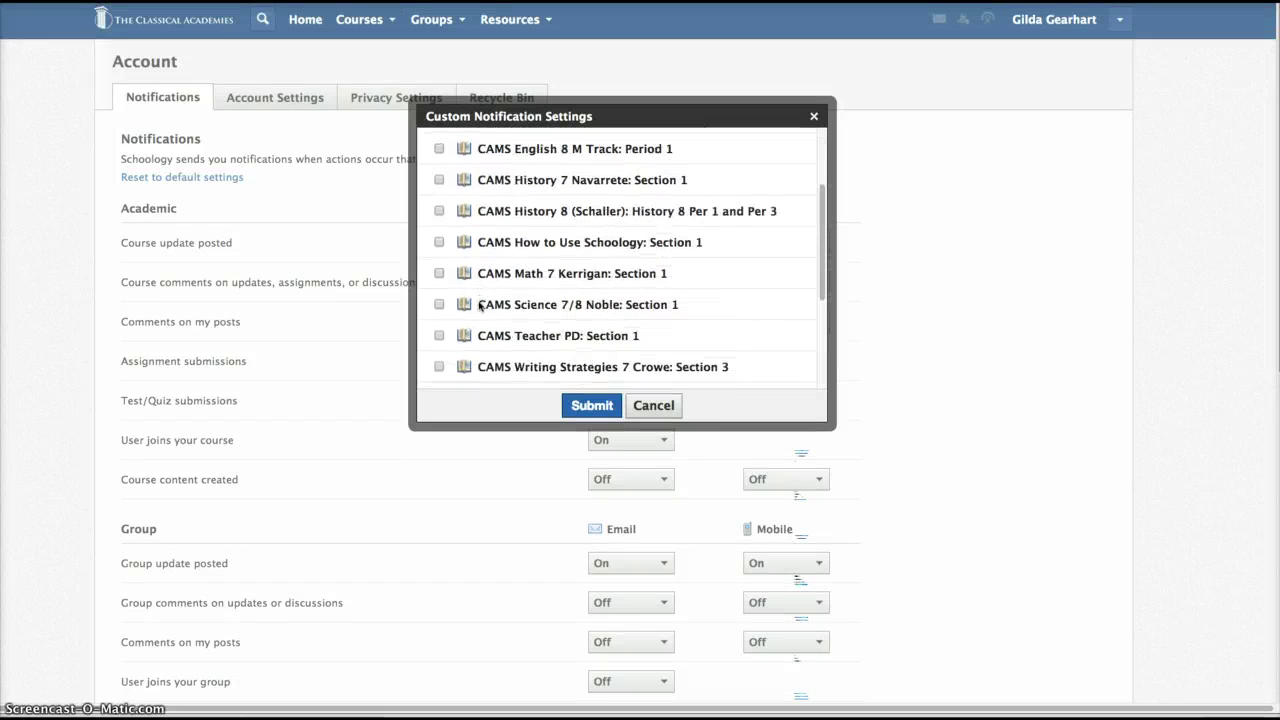
{"action": "left_click", "coordinate": [439, 332]}
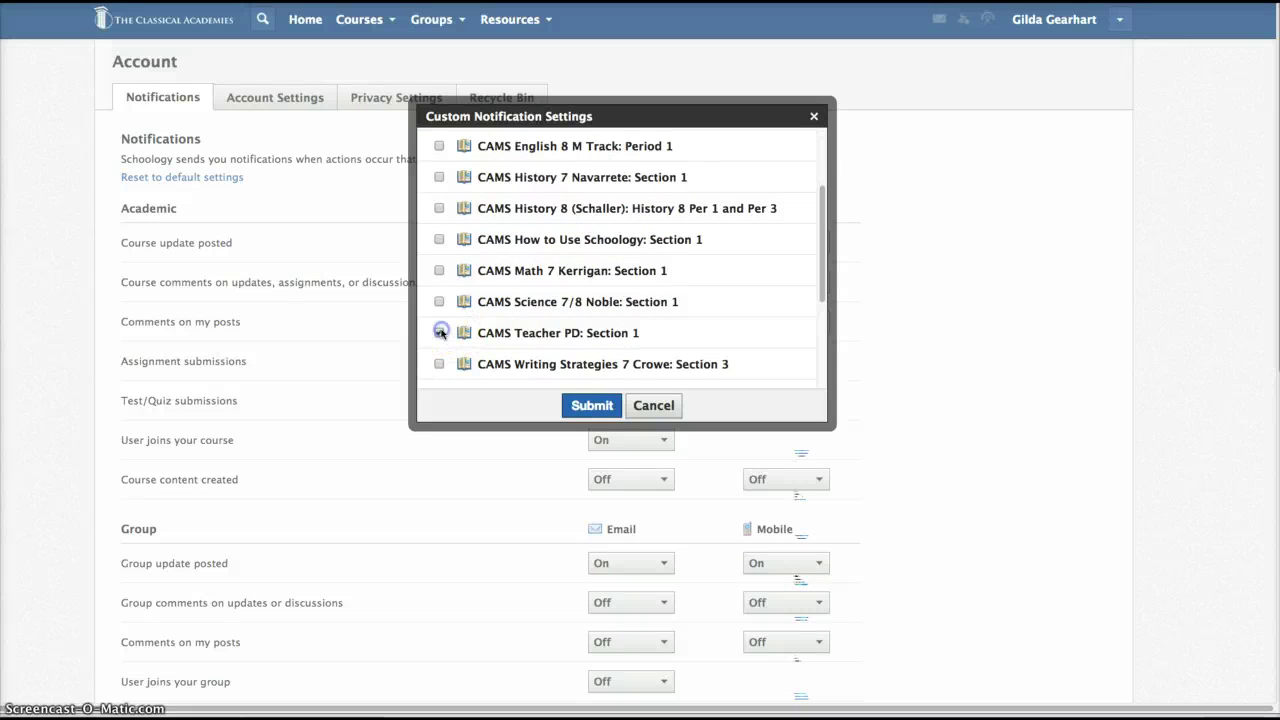
{"action": "left_click", "coordinate": [591, 408]}
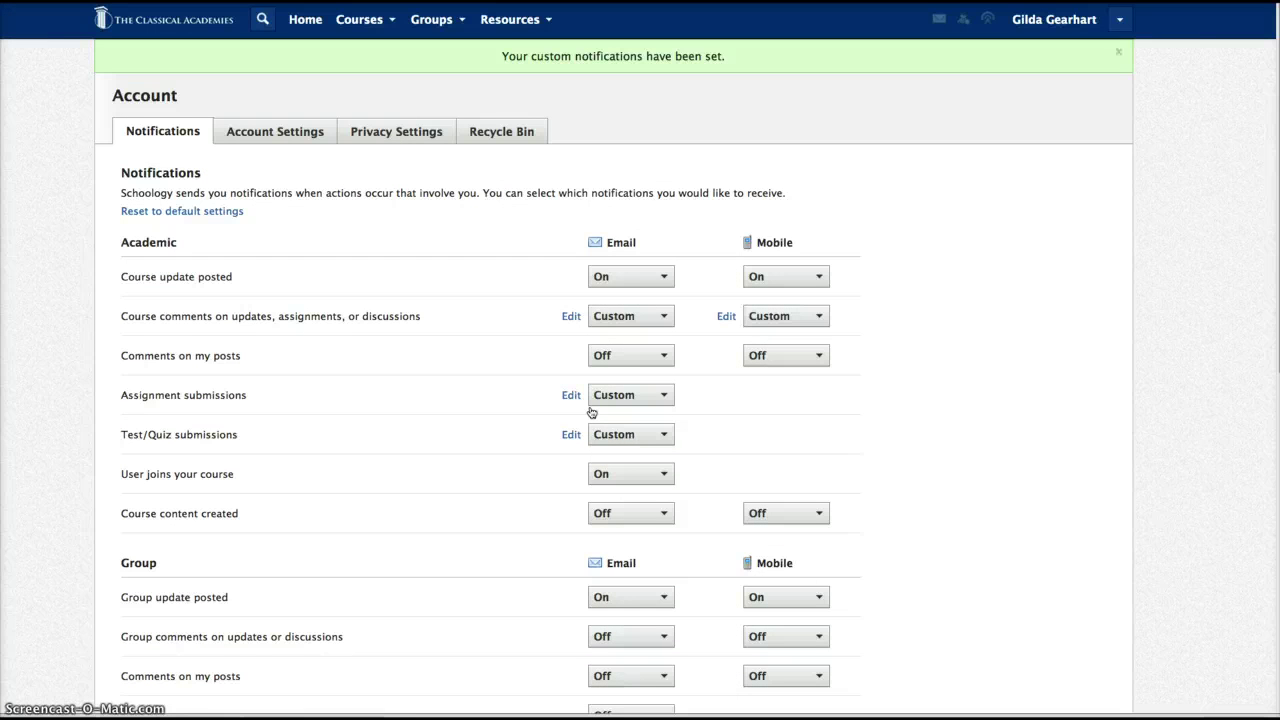
Review the custom course selection for email notifications of course comments and submit it as is
{"action": "left_click", "coordinate": [571, 316]}
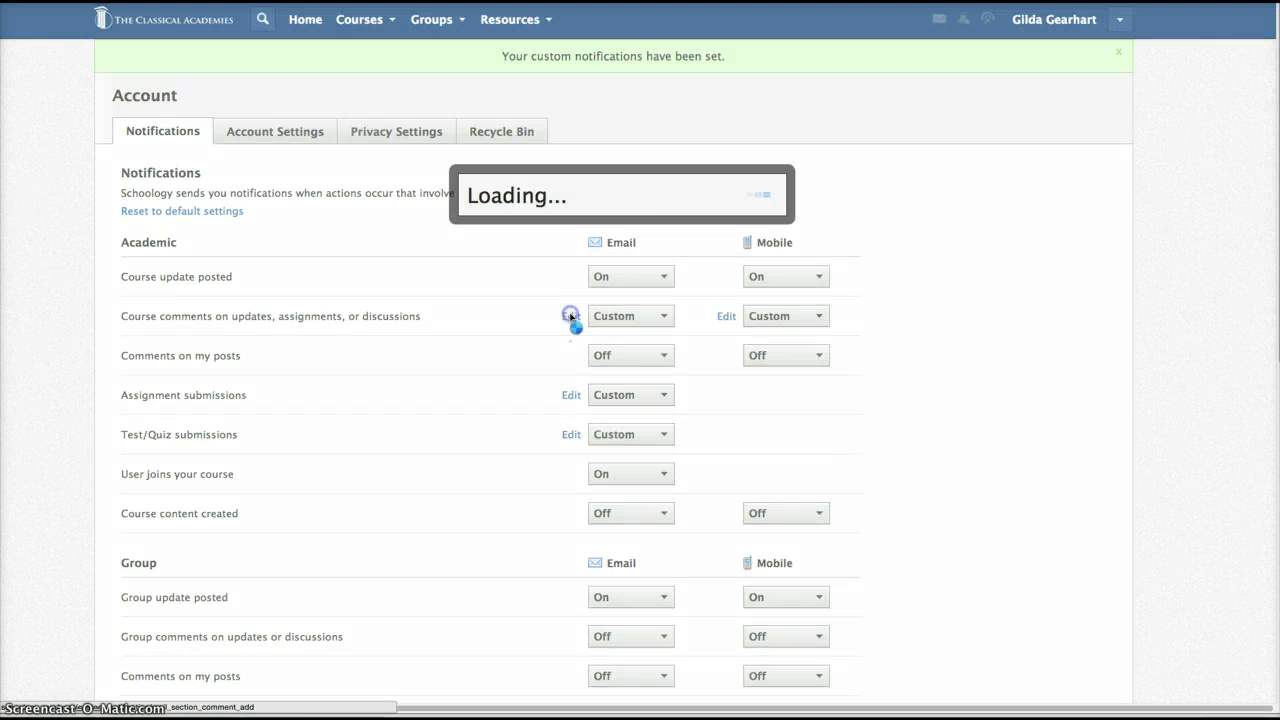
{"action": "scroll", "coordinate": [486, 307], "scroll_direction": "down", "scroll_amount": 3}
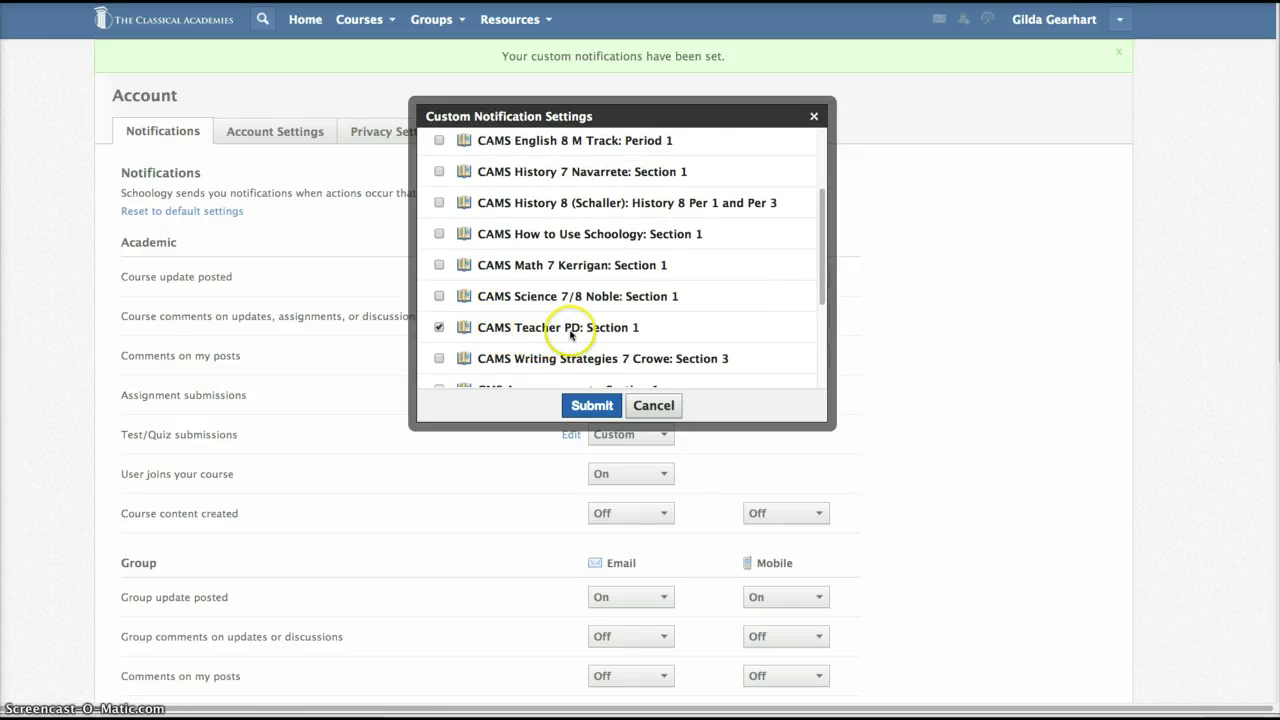
{"action": "left_click", "coordinate": [598, 408]}
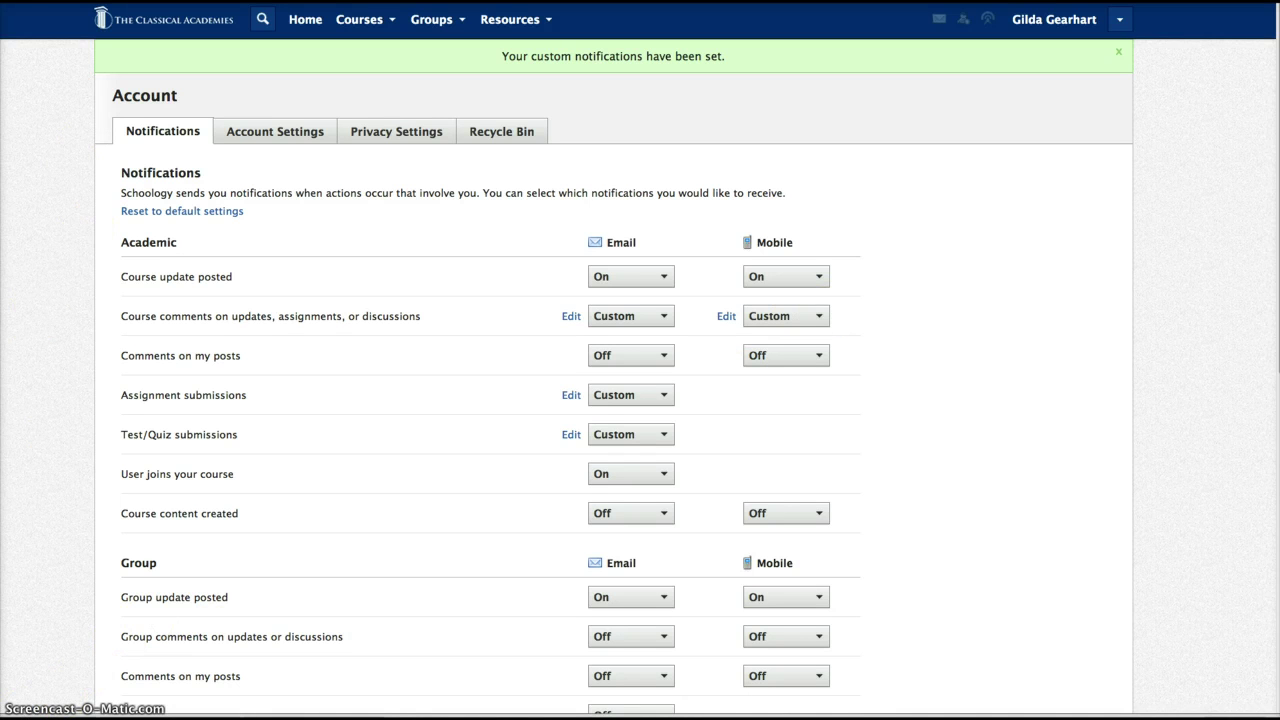
Switch to the school email, view the L.5 Creating Discussions post notification, and follow its link to the discussion
{"action": "left_click", "coordinate": [71, 8]}
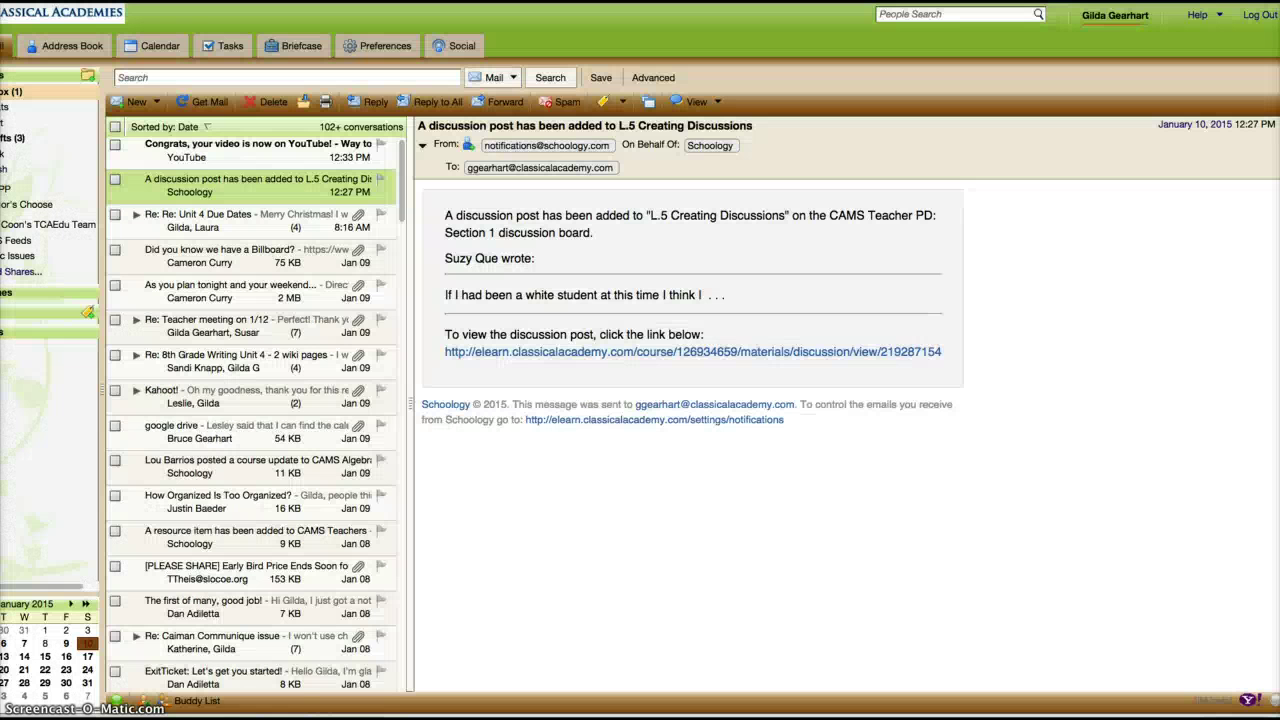
{"action": "left_click", "coordinate": [257, 190]}
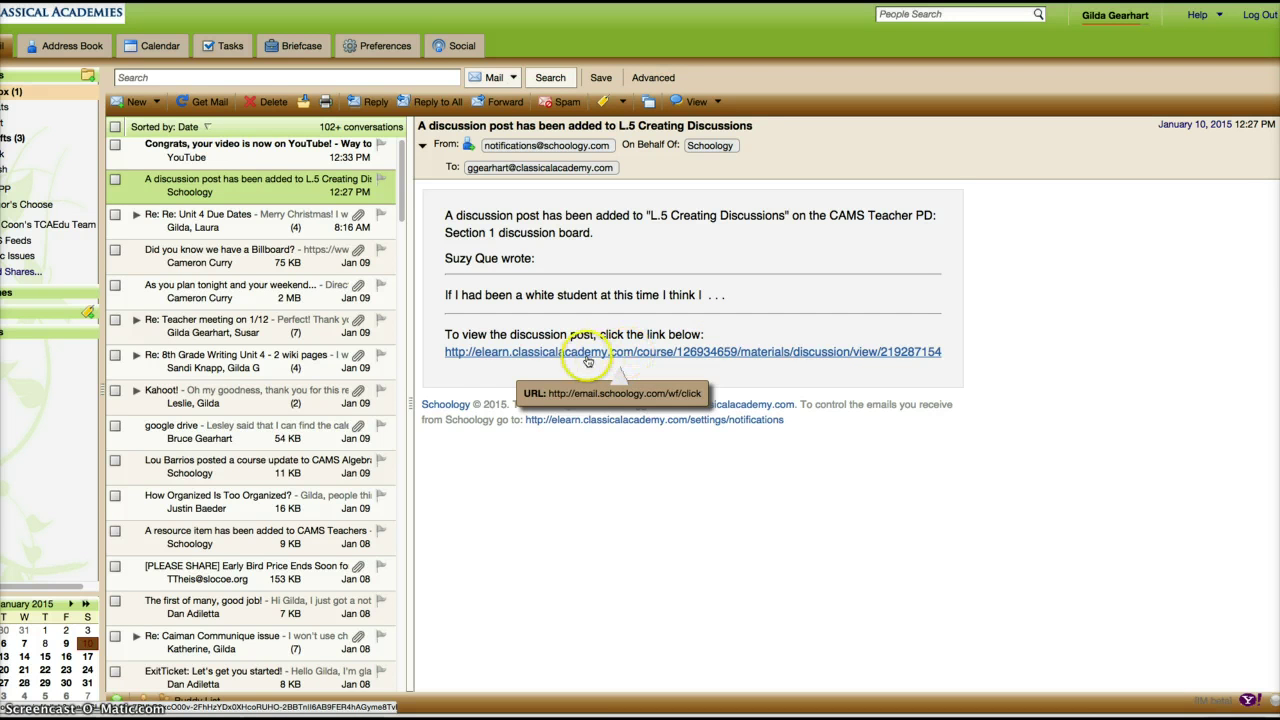
{"action": "left_click", "coordinate": [592, 358]}
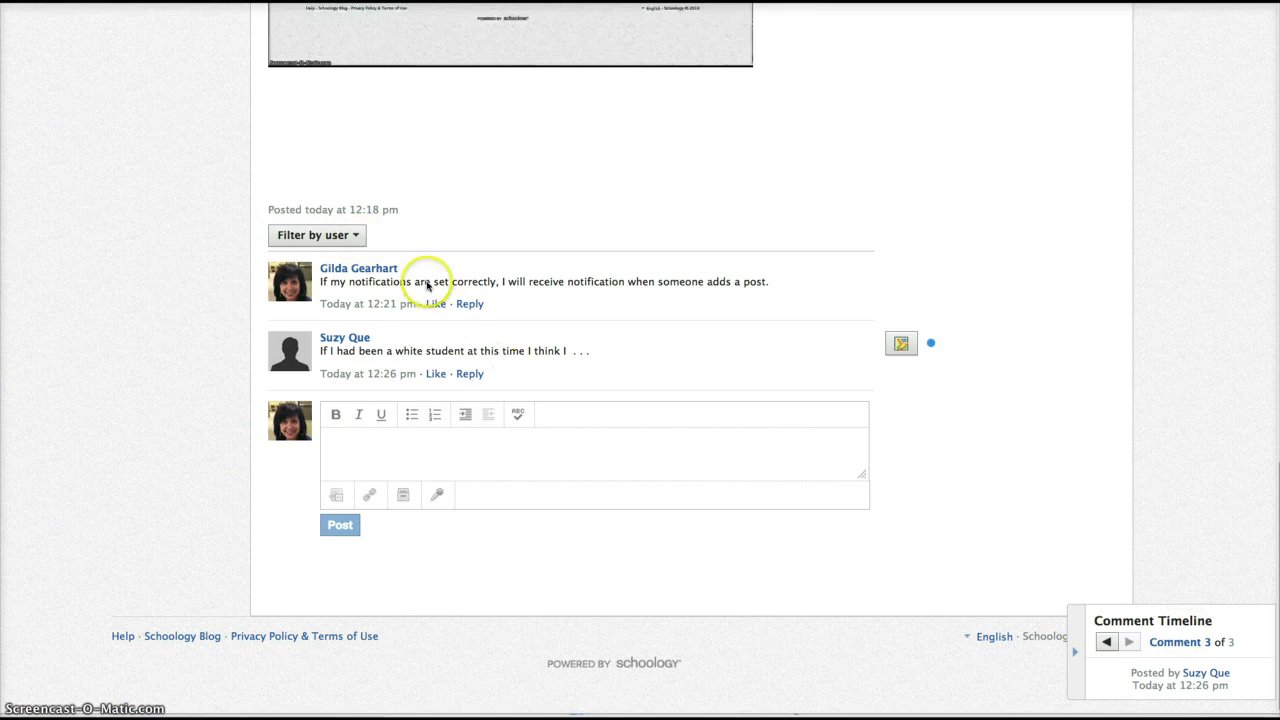
Filter the discussion comments by the student who posted, and clear the filter
{"action": "left_click", "coordinate": [356, 236]}
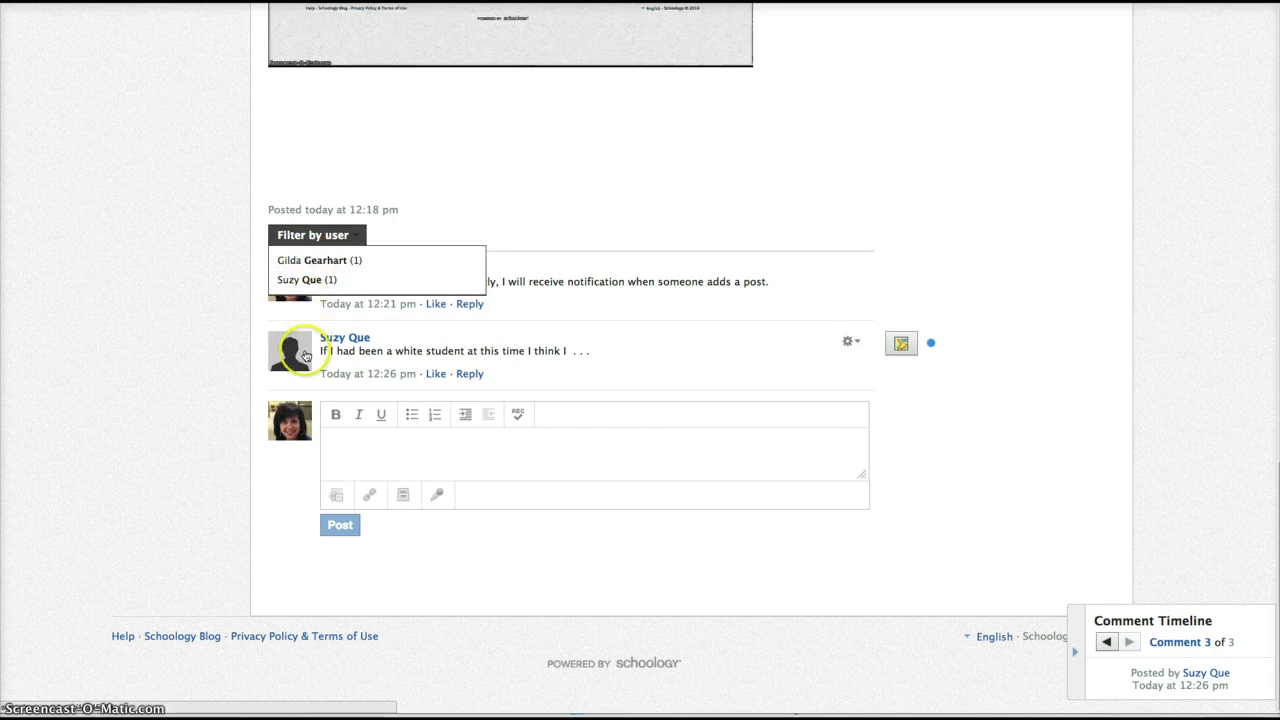
{"action": "left_click", "coordinate": [310, 280]}
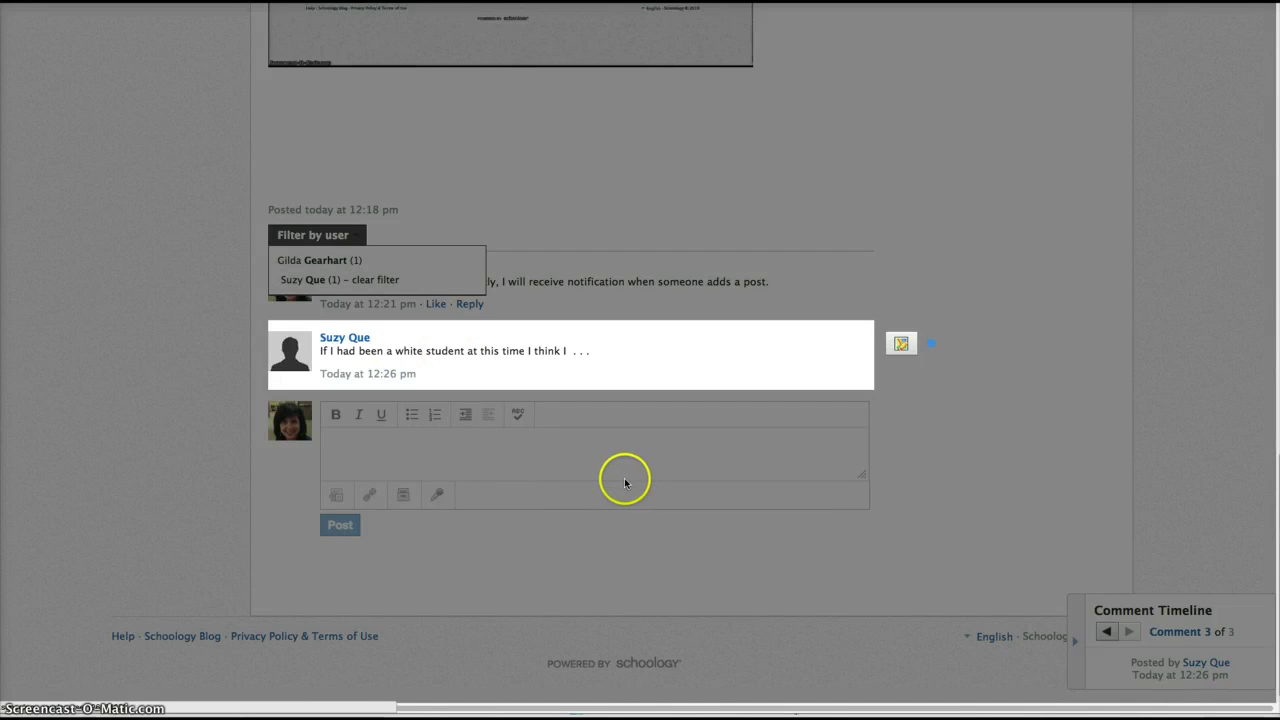
{"action": "left_click", "coordinate": [324, 234]}
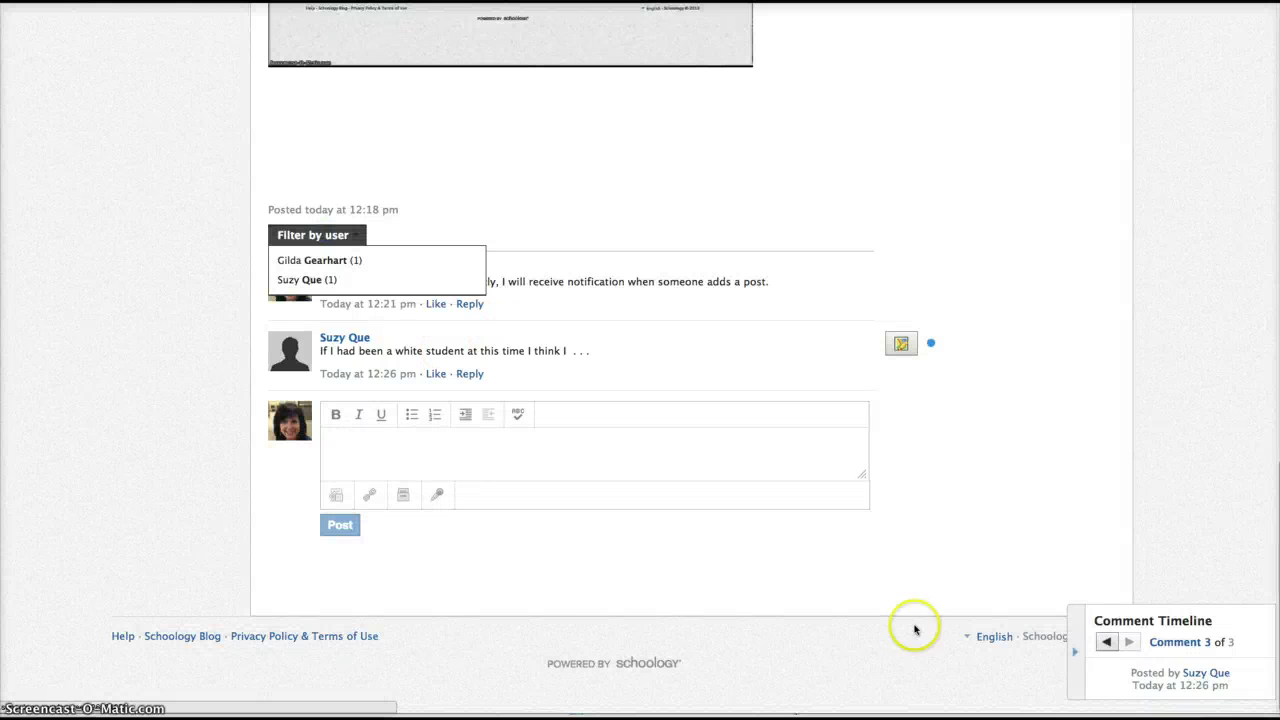
Step back through the comment timeline to comment 1 and forward again to comment 3
{"action": "left_click", "coordinate": [1107, 643]}
{"action": "left_click", "coordinate": [1107, 643]}
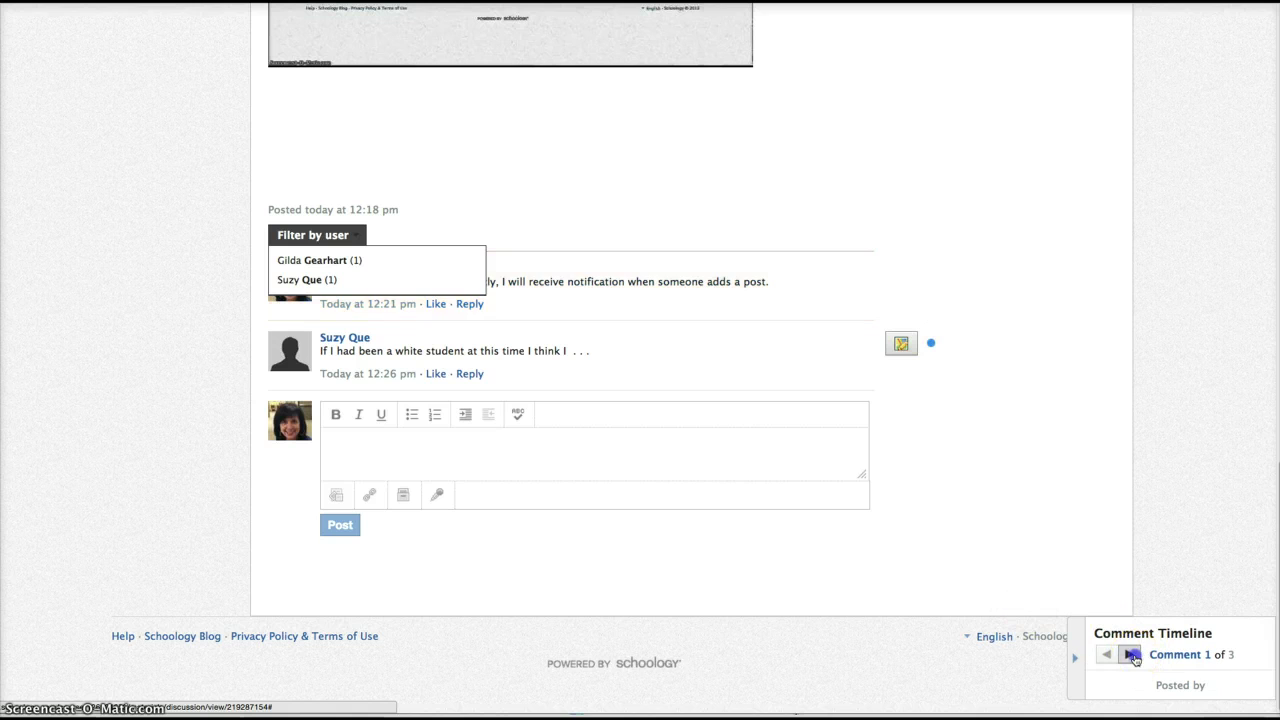
{"action": "left_click", "coordinate": [1129, 654]}
{"action": "left_click", "coordinate": [1129, 644]}
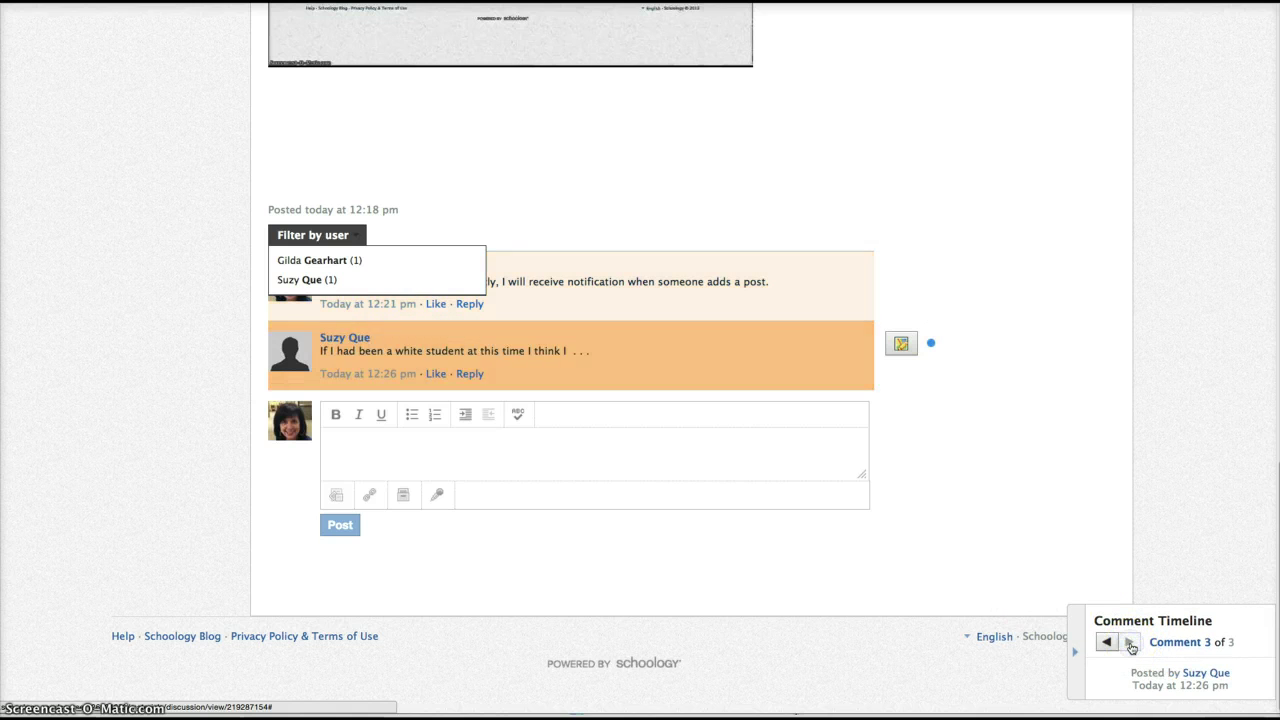